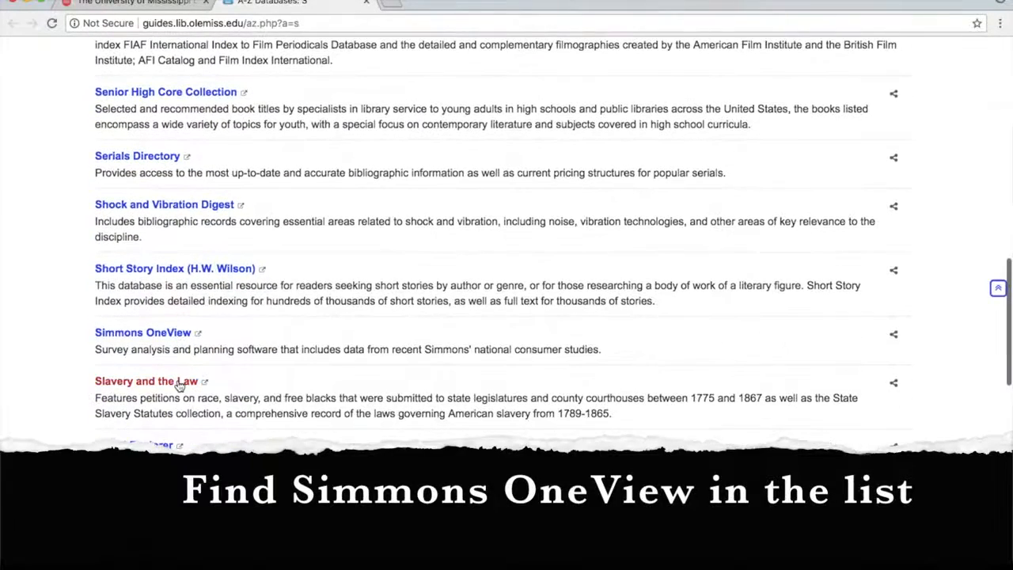
# Choose Simmons OneView and sign in to the University of Mississippi WebID login with WebID and password
pyautogui.click(174, 335)
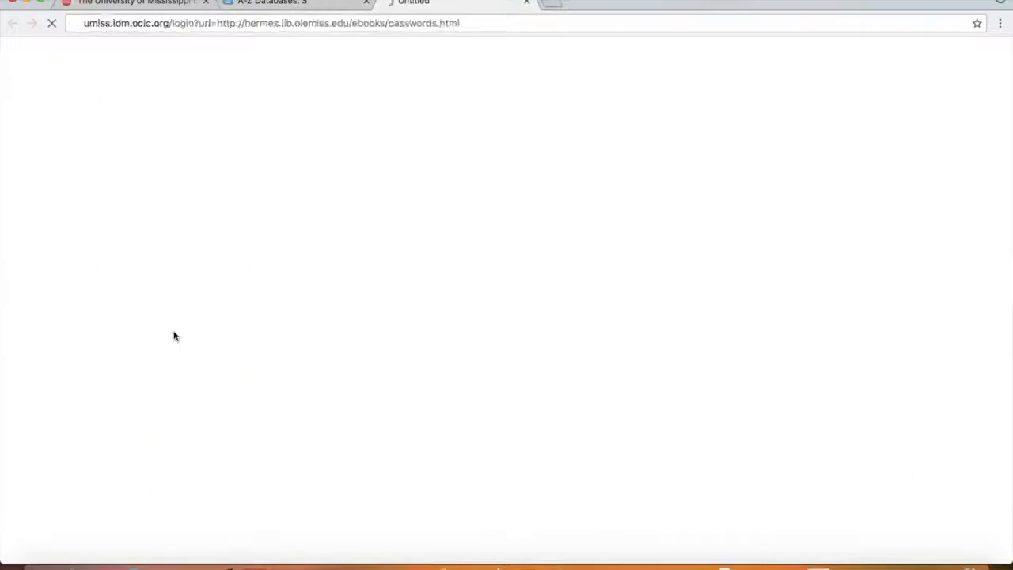
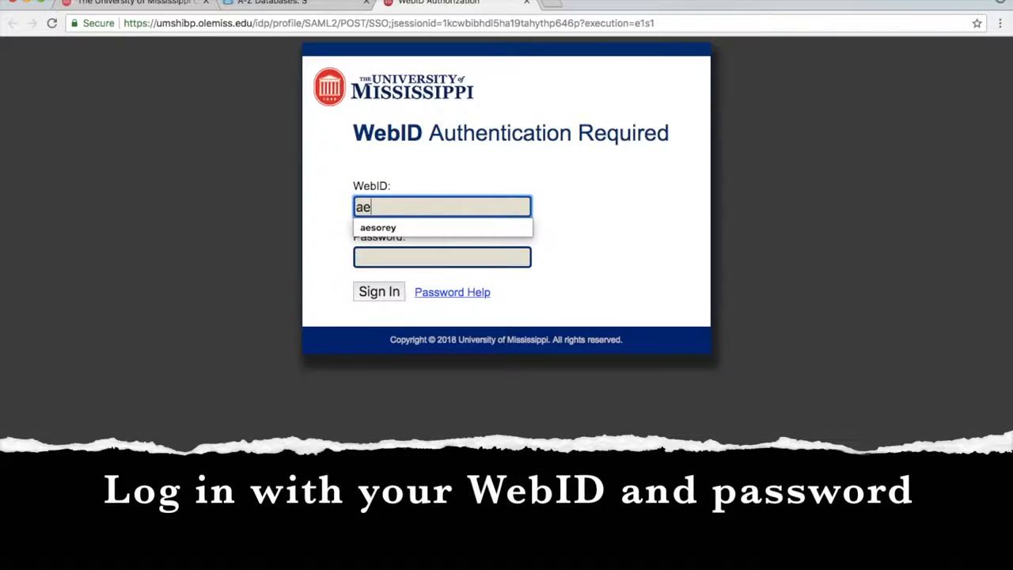
pyautogui.press('Tab')
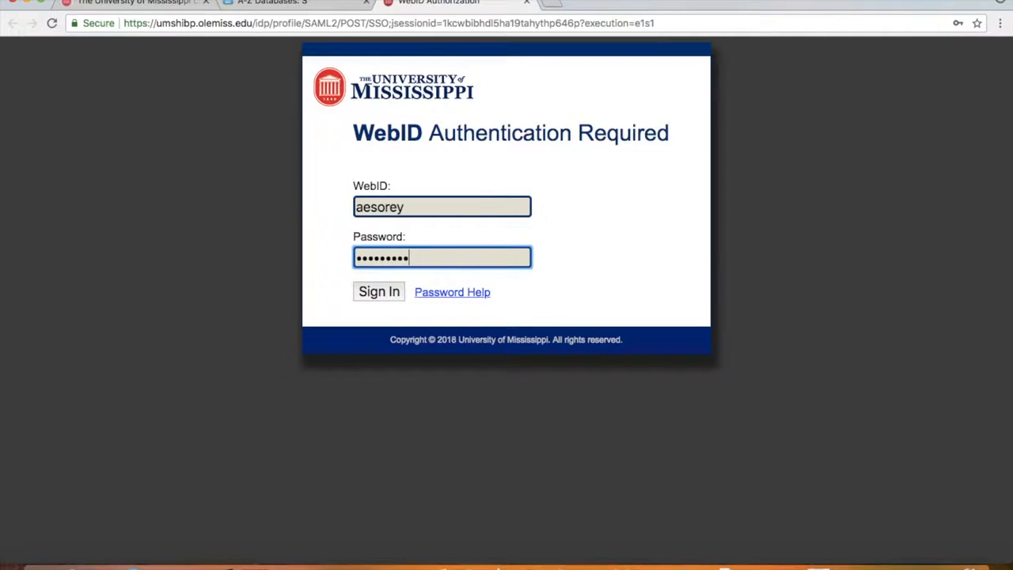
pyautogui.click(369, 293)
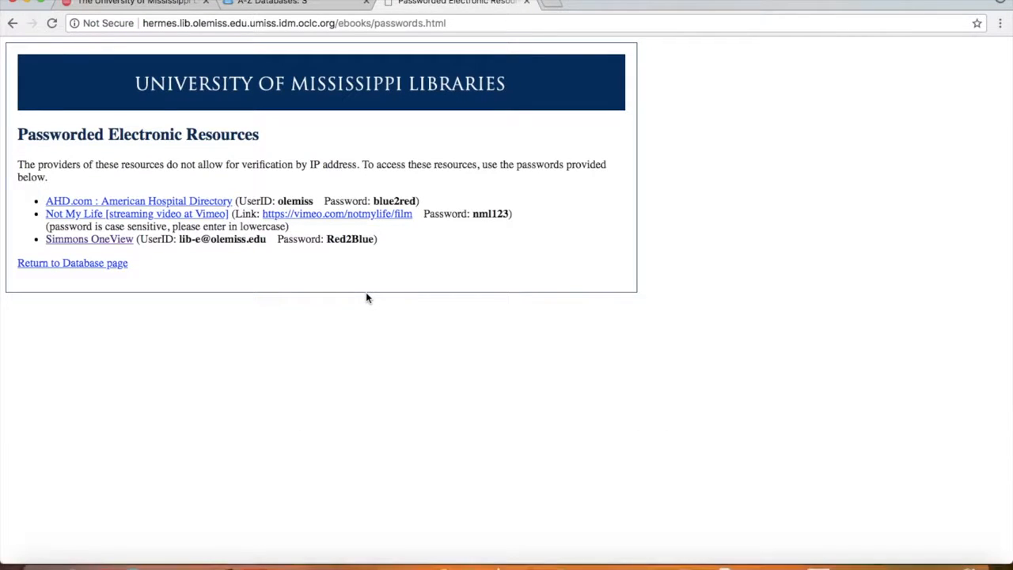
# Sign in to Simmons OneView with the library's saved shared user name and password
pyautogui.click(125, 243)
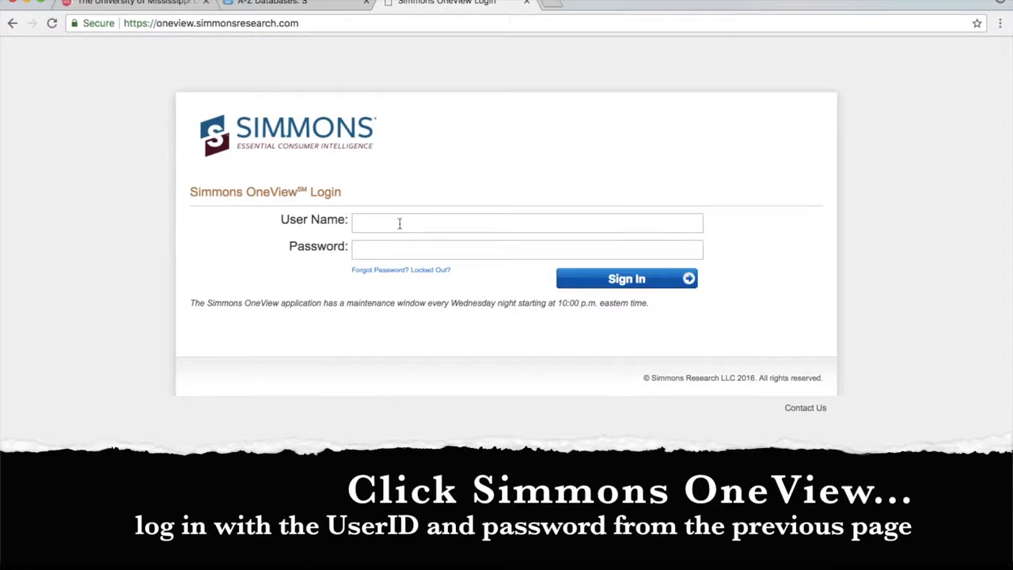
pyautogui.click(400, 224)
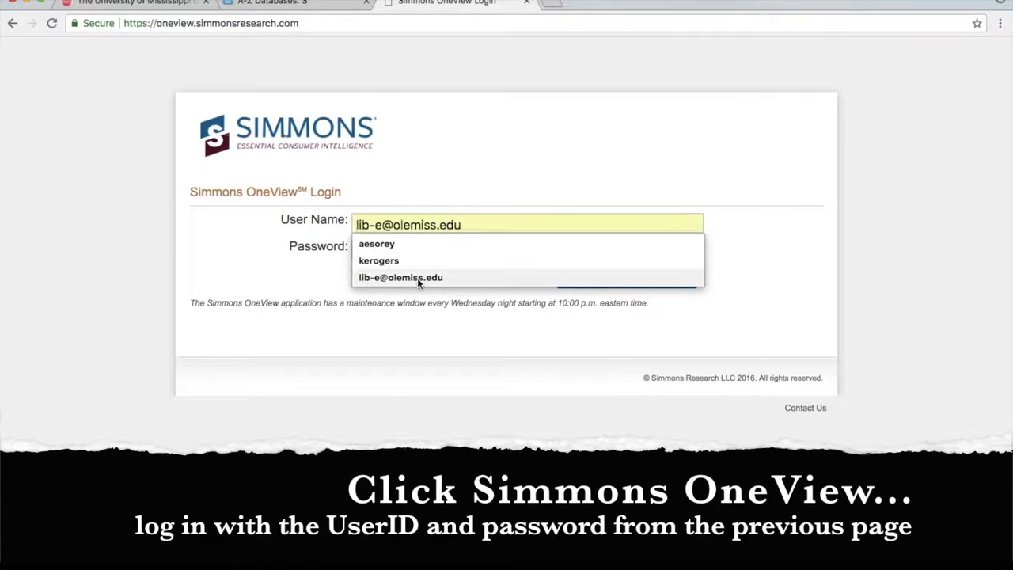
pyautogui.click(417, 278)
pyautogui.click(418, 249)
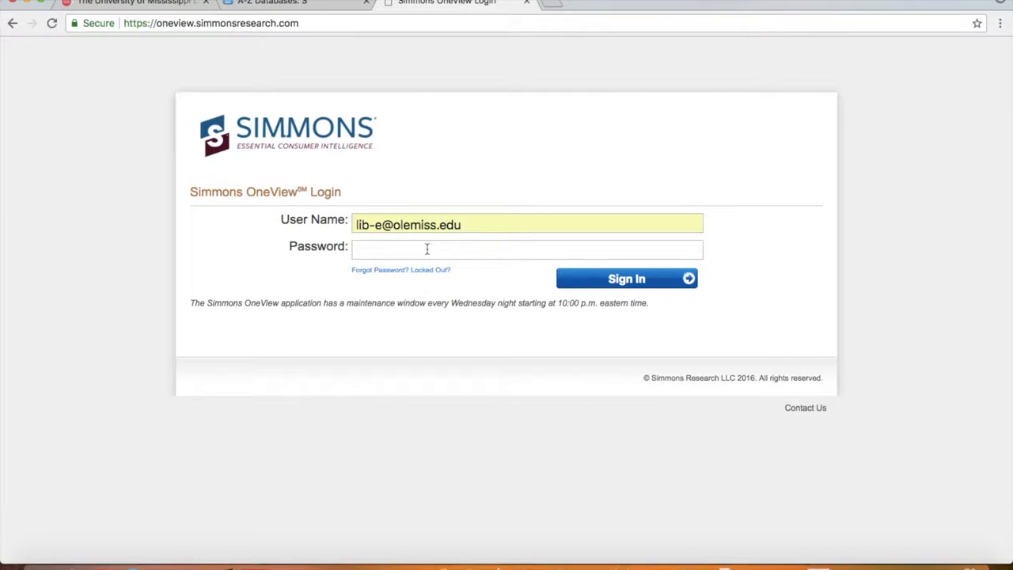
pyautogui.write('••')
pyautogui.click(655, 282)
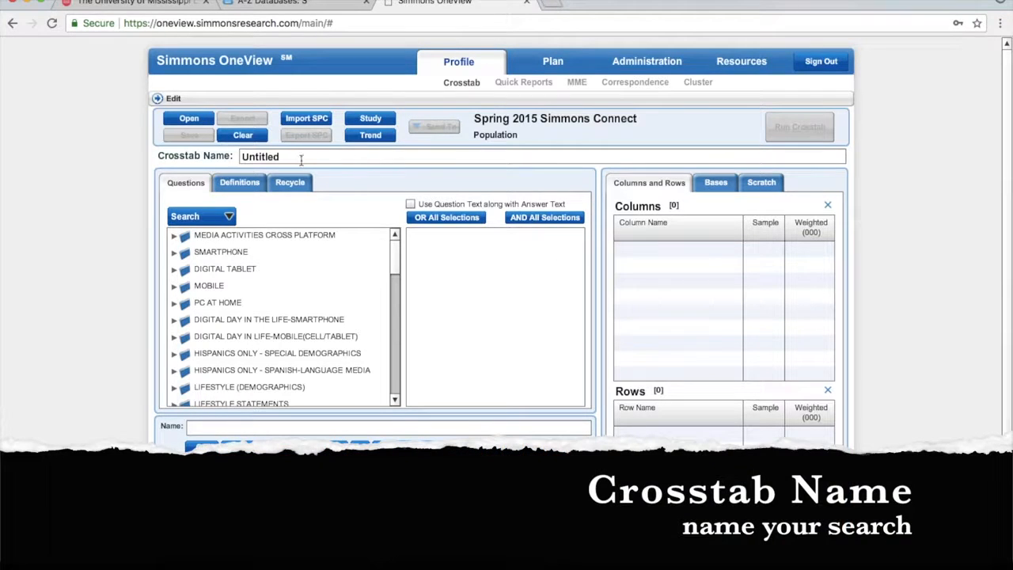
# Replace the 'Untitled' crosstab name with 'Test 1-women and hotels'
pyautogui.moveTo(300, 161); pyautogui.dragTo(241, 160)
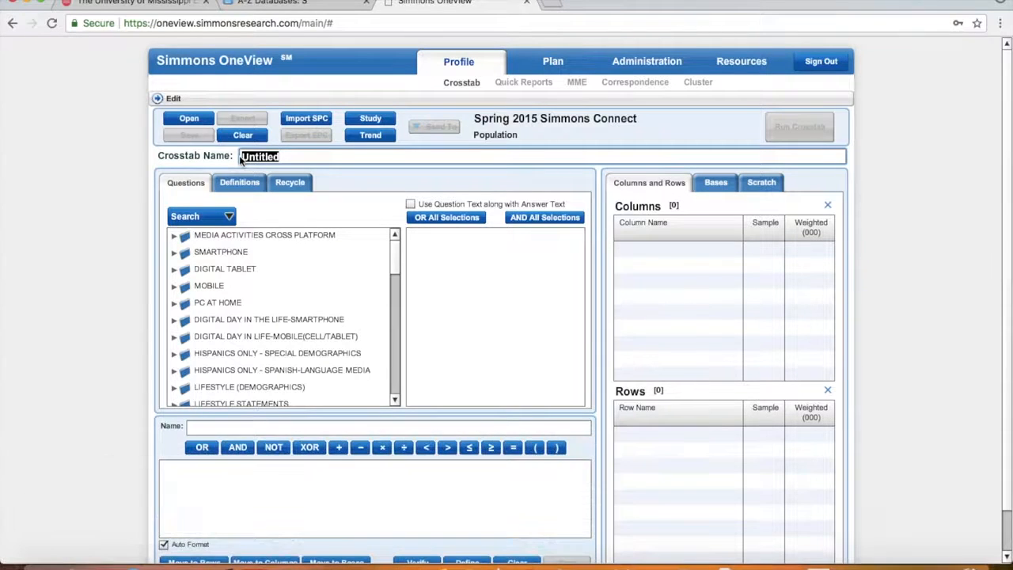
pyautogui.write('Test 1-women and hotels')
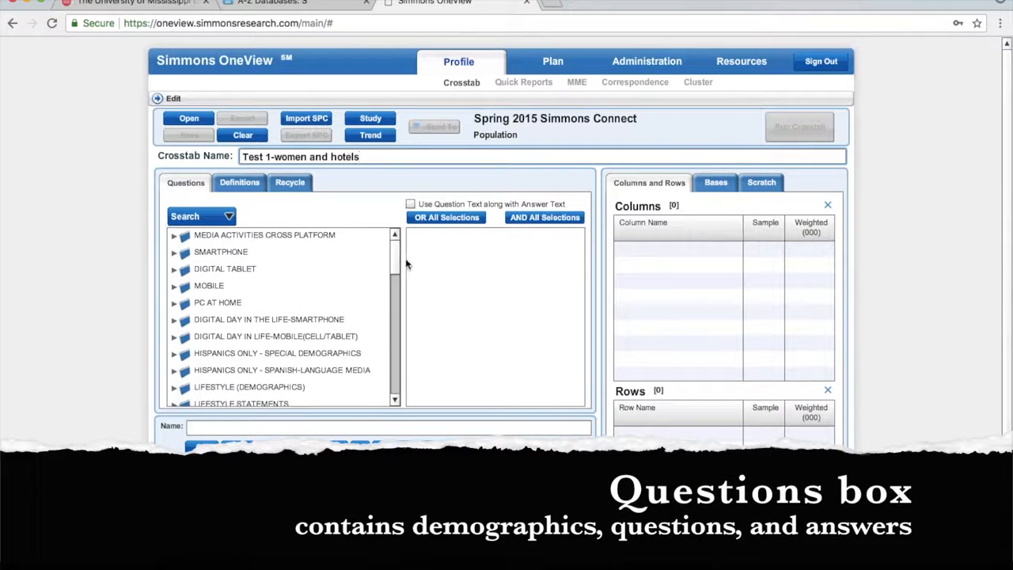
# Expand LIFESTYLE (DEMOGRAPHICS), then DEMOGRAPHICS (PERSONAL INFORMATION) in the Questions list
pyautogui.moveTo(395, 249); pyautogui.dragTo(397, 279)
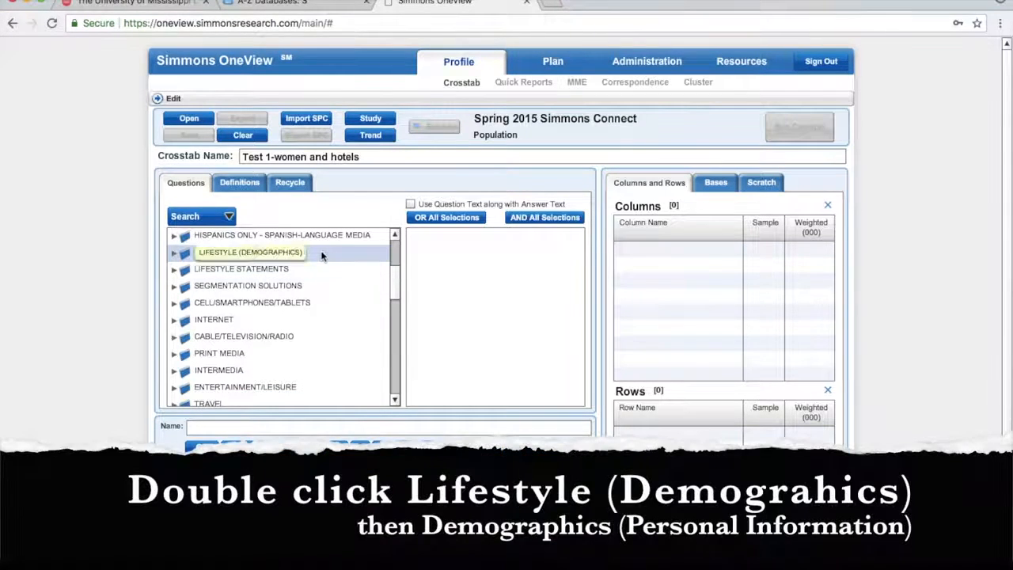
pyautogui.doubleClick(176, 258)
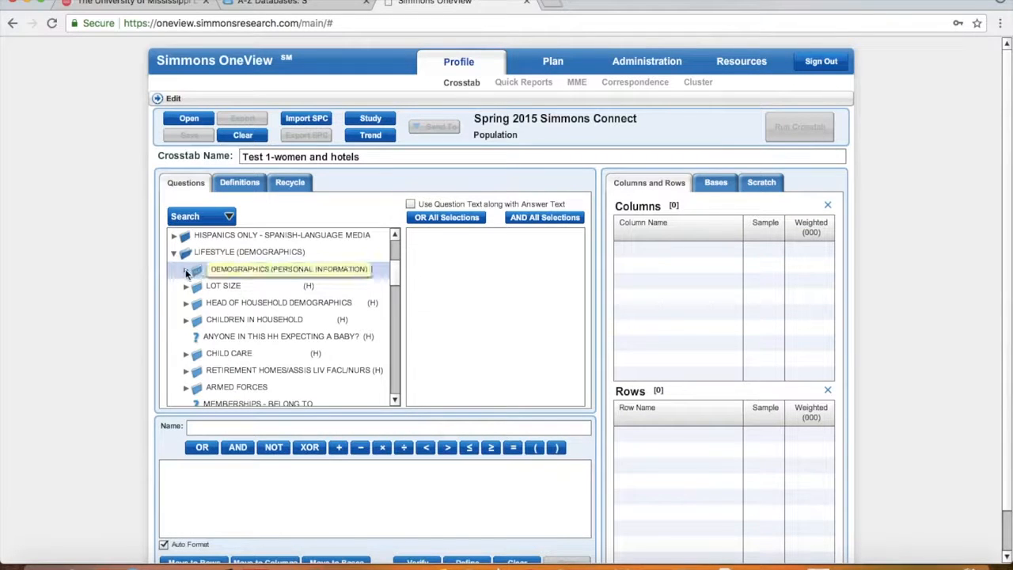
pyautogui.click(187, 271)
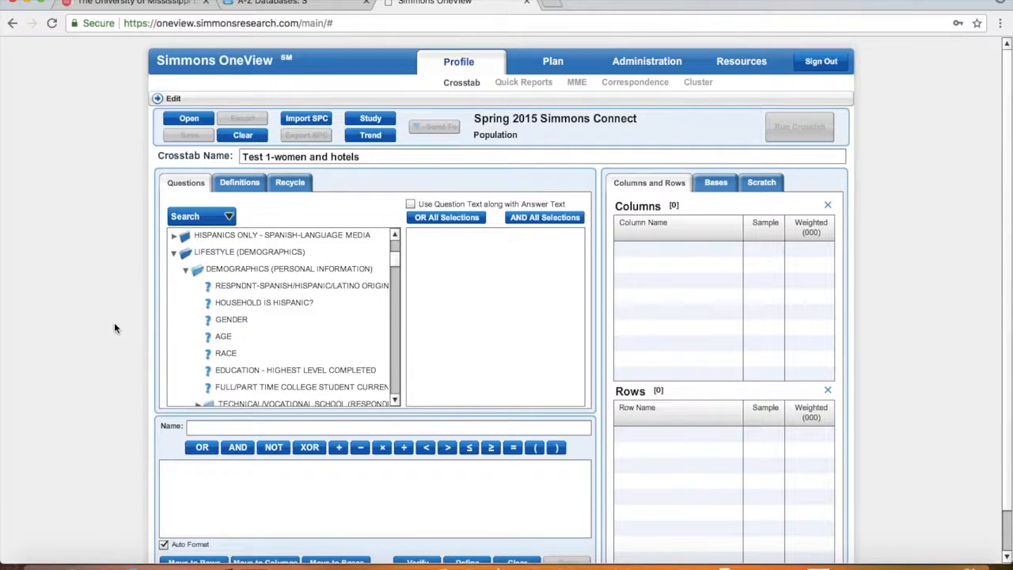
# Add GENDER's FEMALE answer as a crosstab column and into the expression builder
pyautogui.click(232, 323)
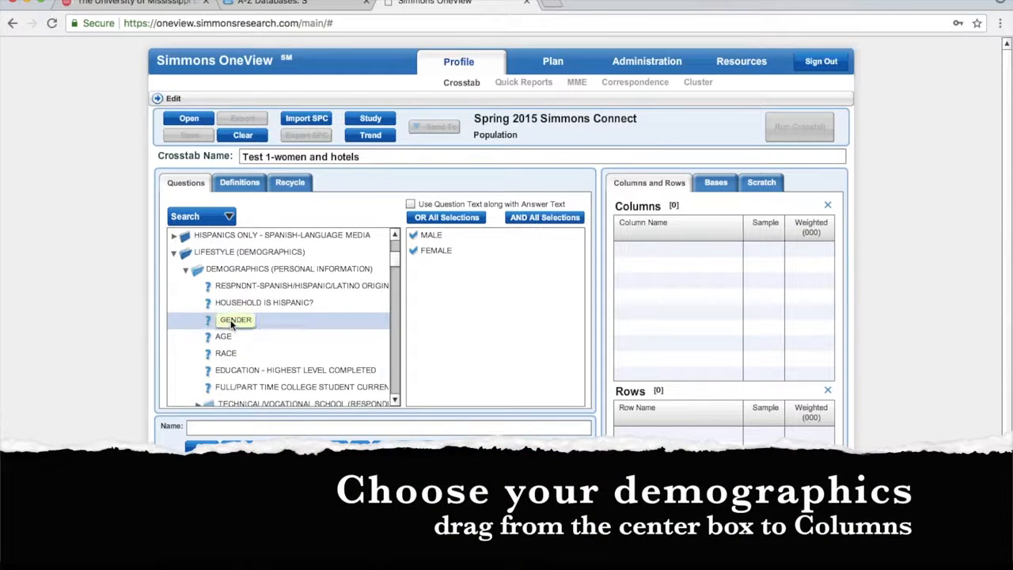
pyautogui.moveTo(440, 251); pyautogui.dragTo(681, 262)
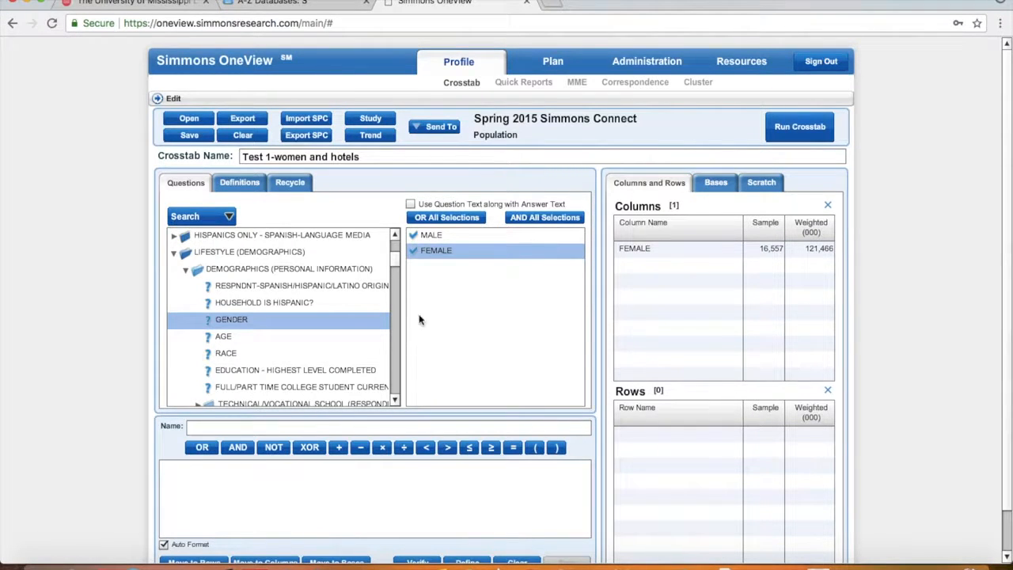
pyautogui.moveTo(443, 250)
pyautogui.mouseDown()
pyautogui.moveTo(288, 502)
pyautogui.moveTo(265, 502)
pyautogui.mouseUp()
# Combine FEMALE AND AGE 18 - 34, name it FEMALE 18-34, and add it as a column
pyautogui.scroll(-1, 1002, 393)
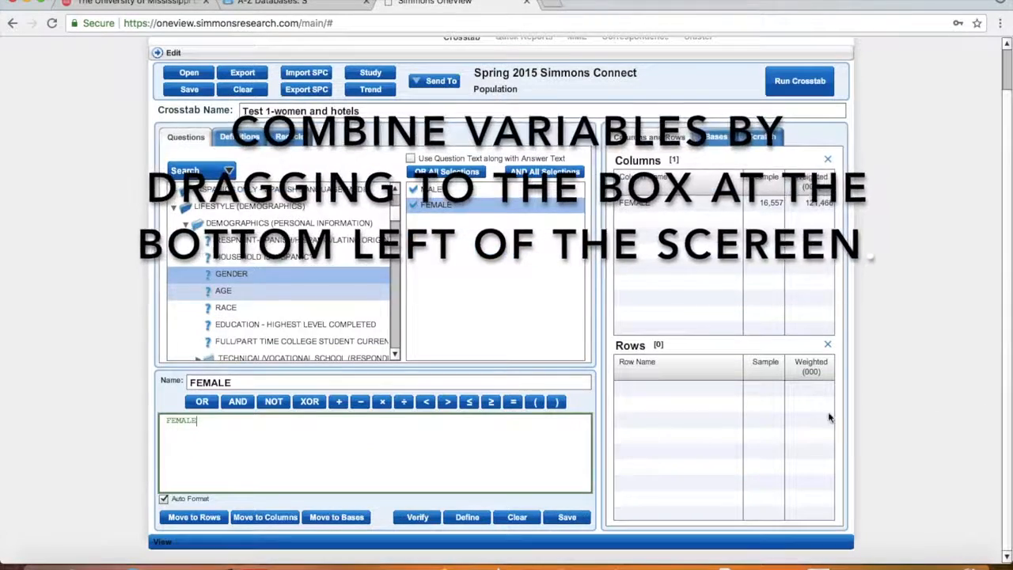
pyautogui.click(237, 402)
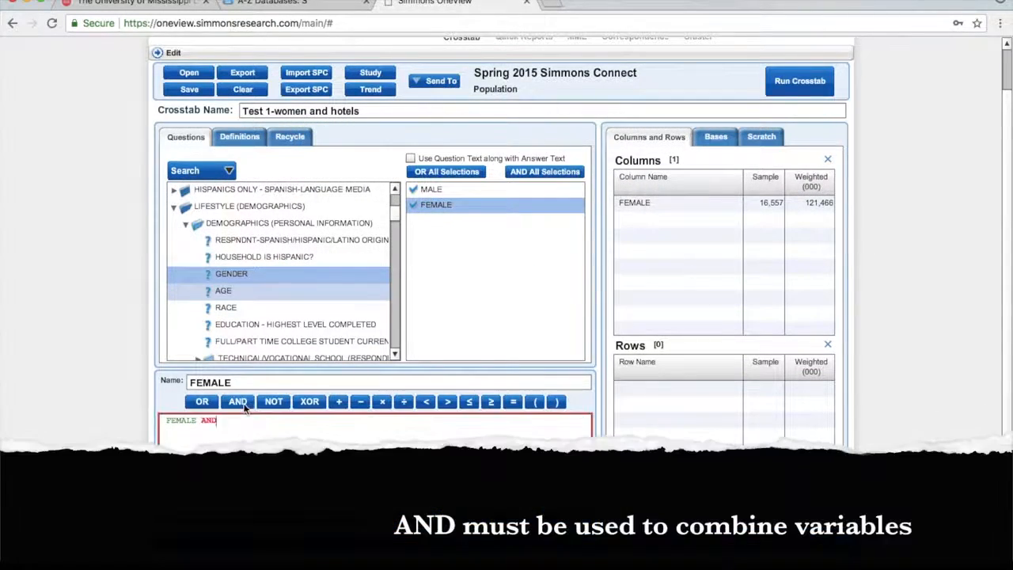
pyautogui.click(225, 291)
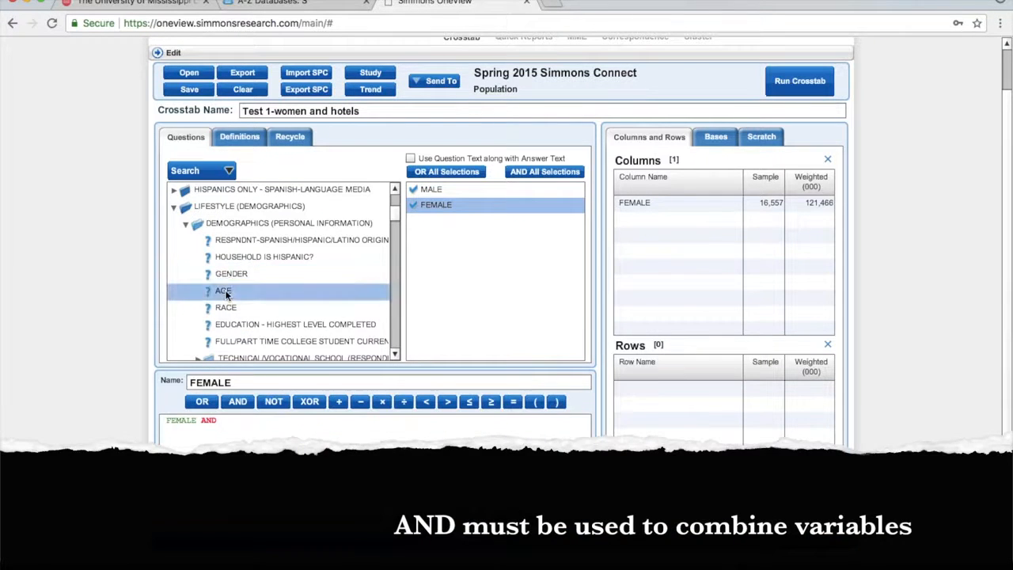
pyautogui.moveTo(580, 219); pyautogui.dragTo(580, 272)
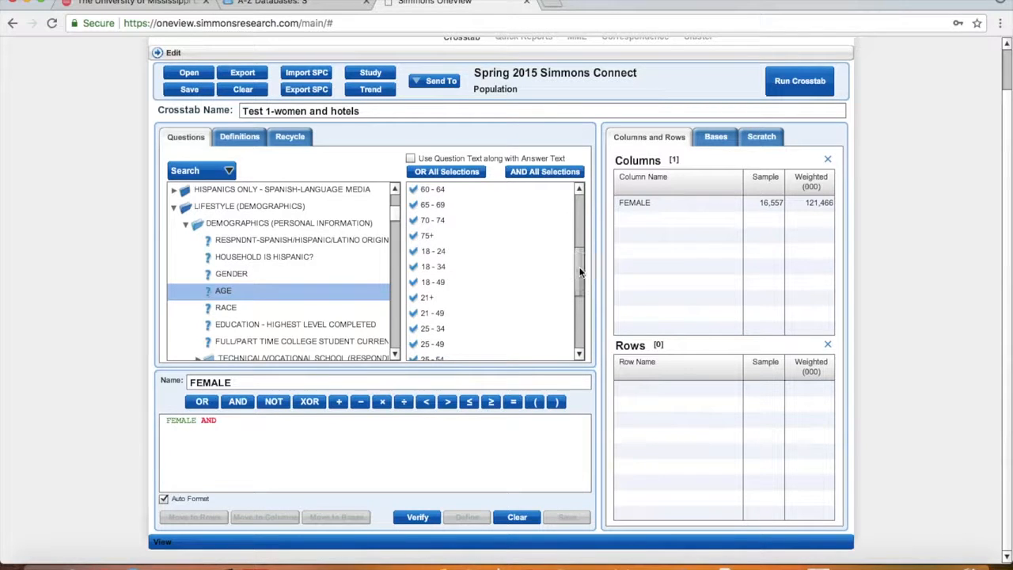
pyautogui.moveTo(447, 272); pyautogui.dragTo(368, 449)
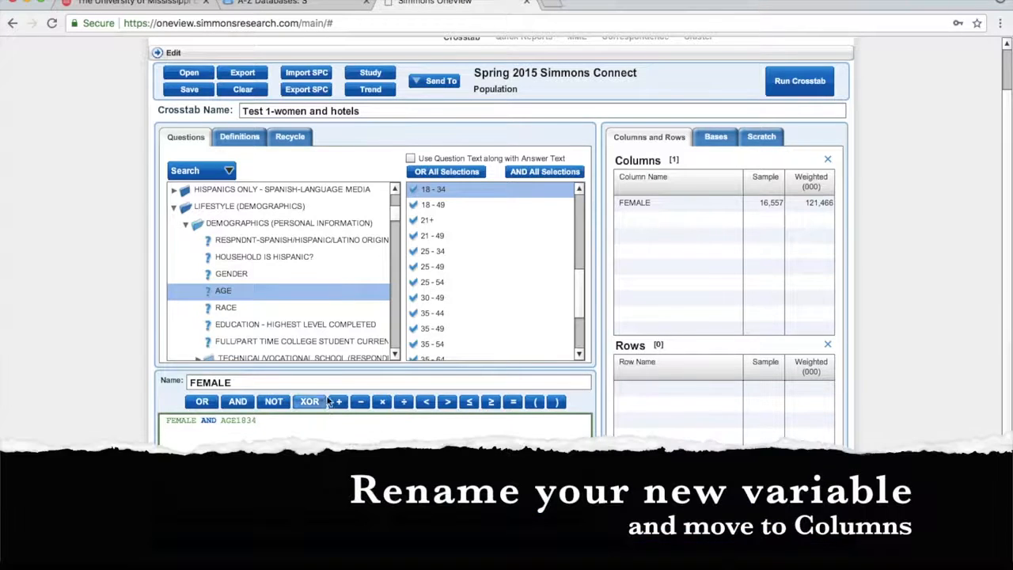
pyautogui.click(335, 383)
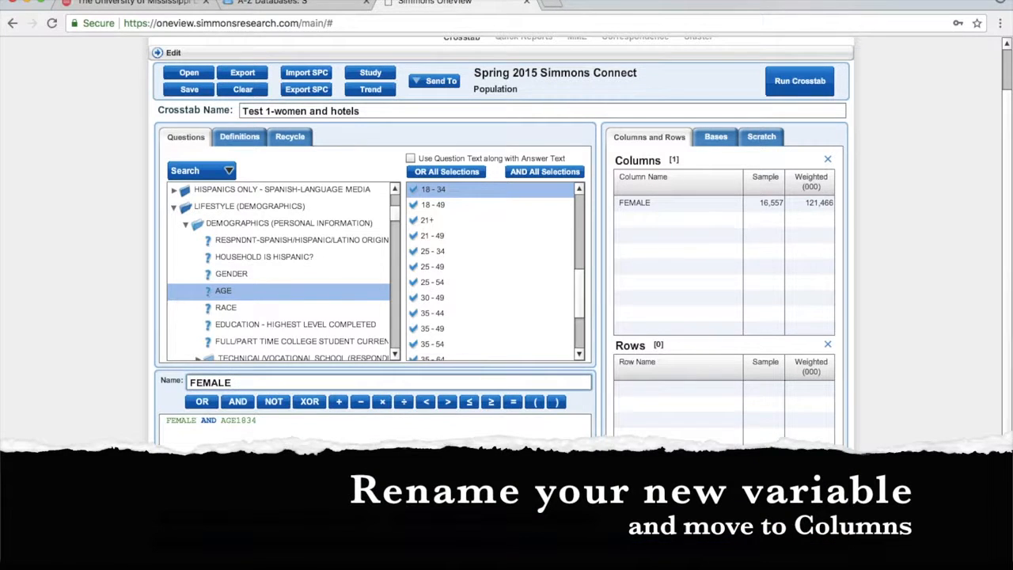
pyautogui.write('18-34')
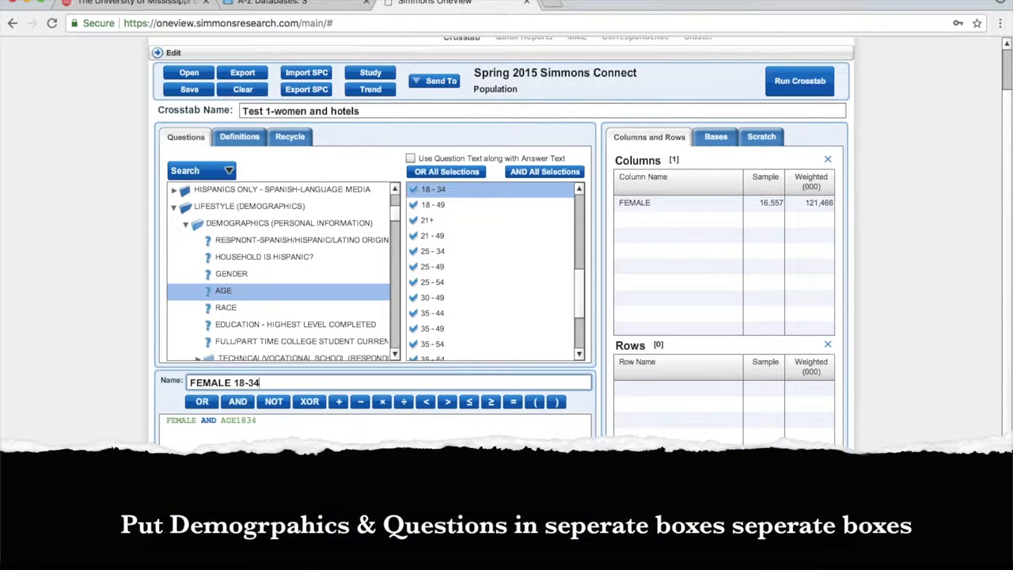
pyautogui.click(265, 517)
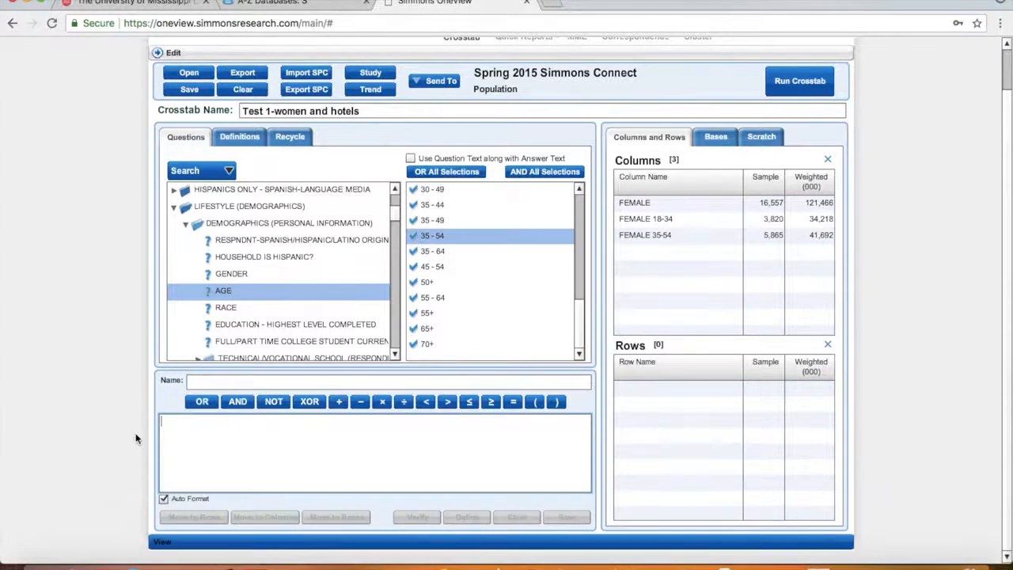
# Open TRAVEL > HOTELS & MOTELS and list answers for DOM TRAV-STAY AT HOTEL/MOTEL LAST 12 MOS
pyautogui.click(173, 207)
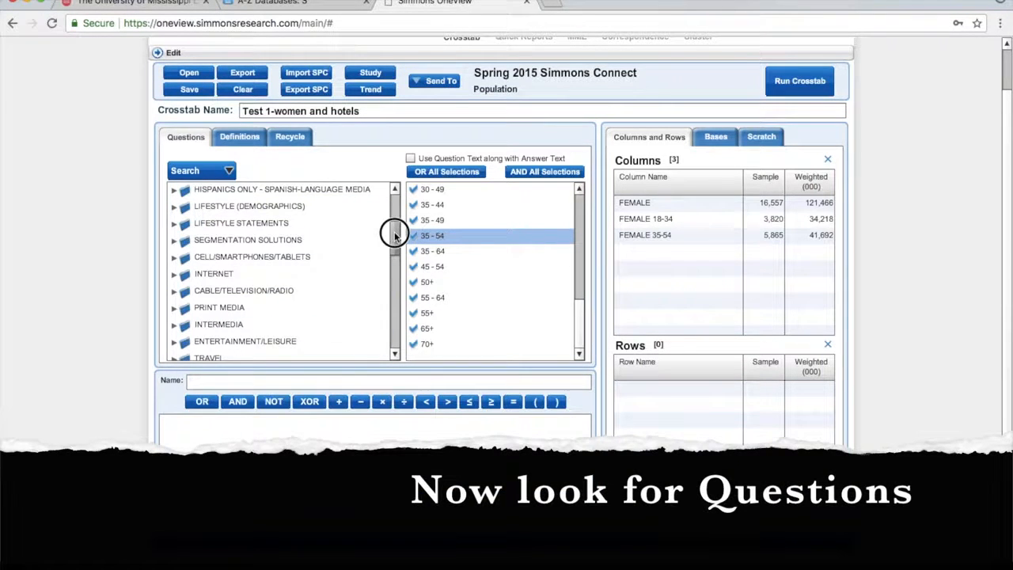
pyautogui.moveTo(393, 233); pyautogui.dragTo(395, 265)
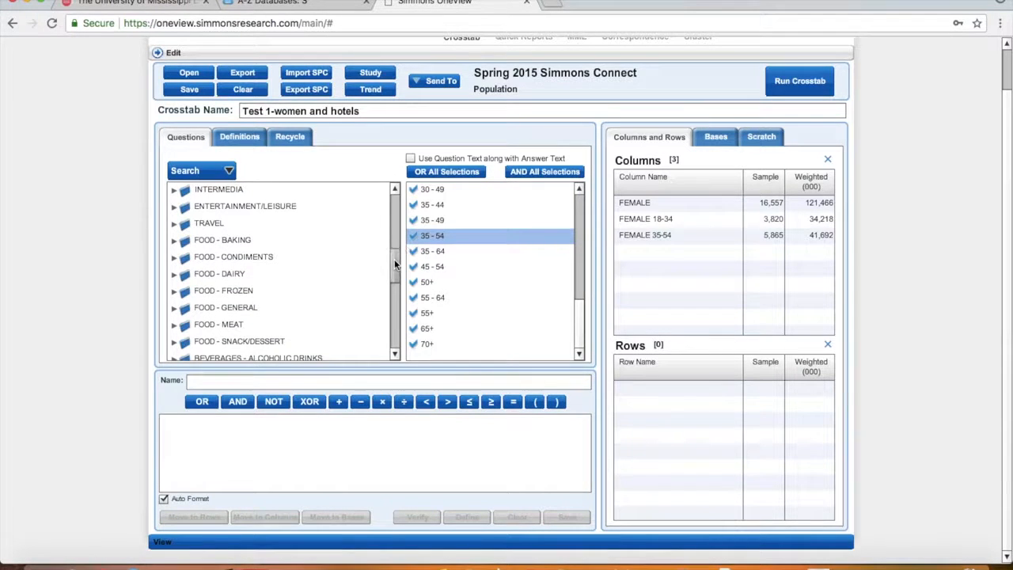
pyautogui.doubleClick(176, 228)
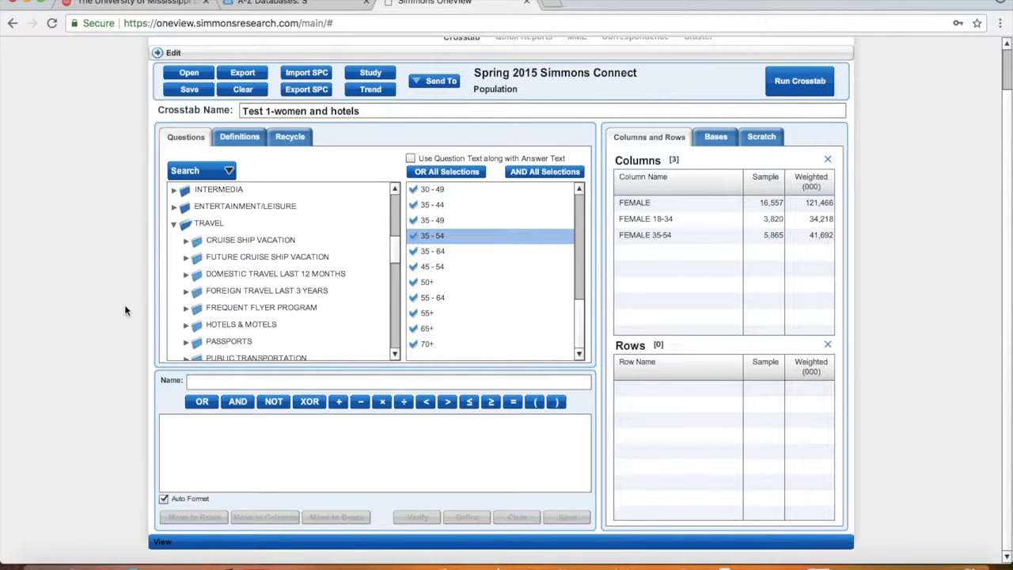
pyautogui.moveTo(395, 247); pyautogui.dragTo(397, 268)
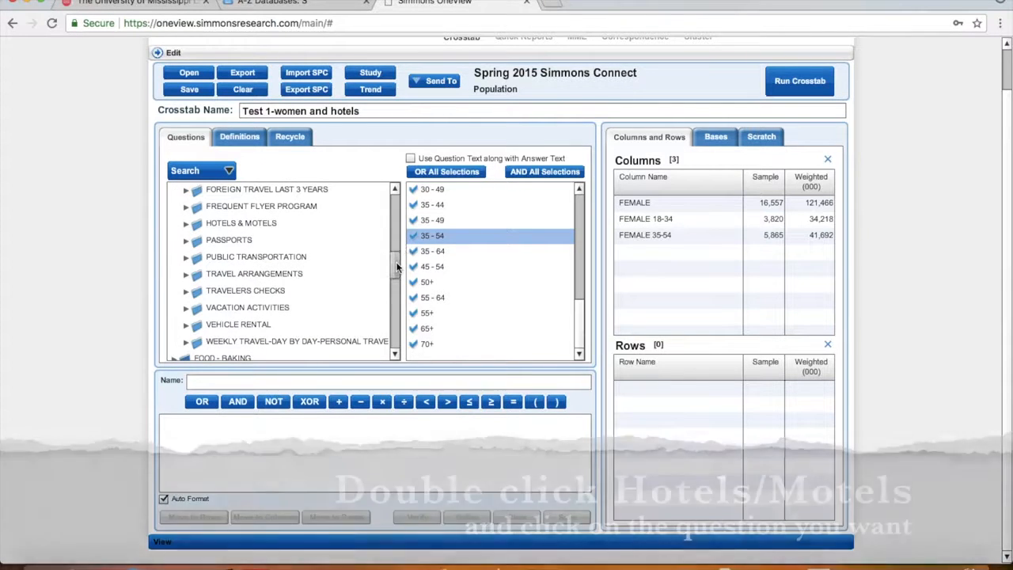
pyautogui.doubleClick(242, 224)
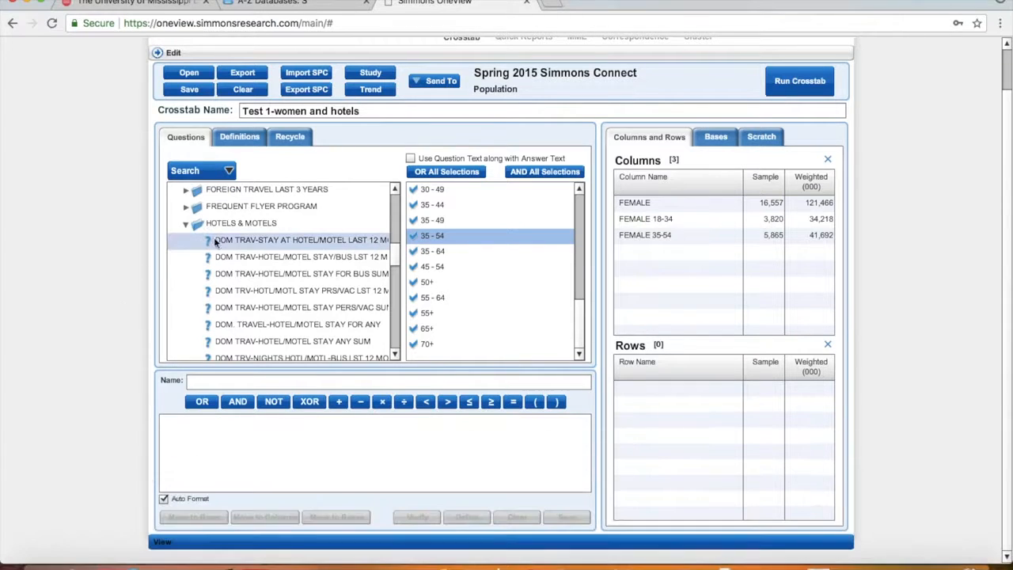
pyautogui.click(288, 241)
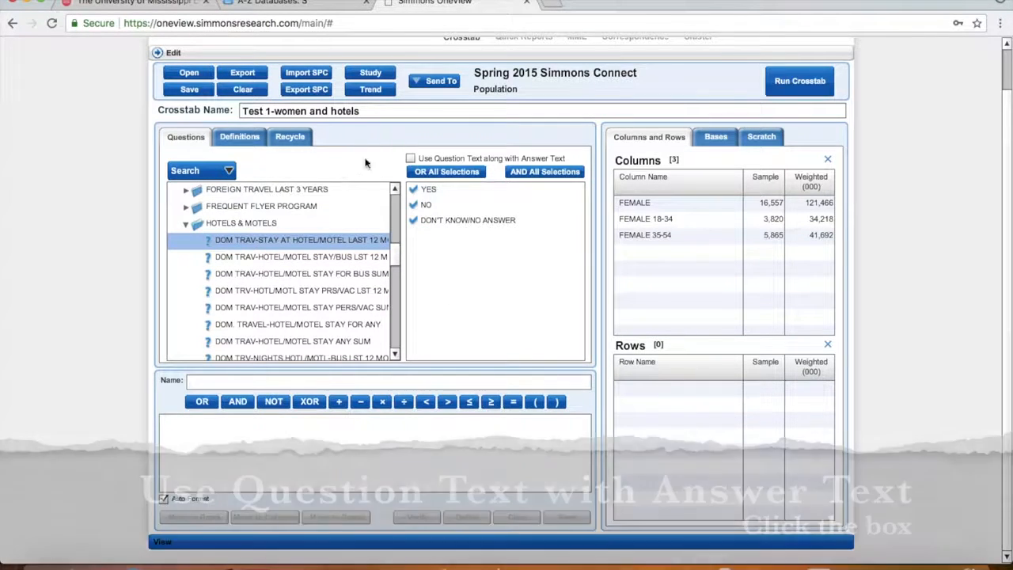
# Label answers with question text, add hotel-stay YES and NO as rows, and run the crosstab
pyautogui.click(411, 159)
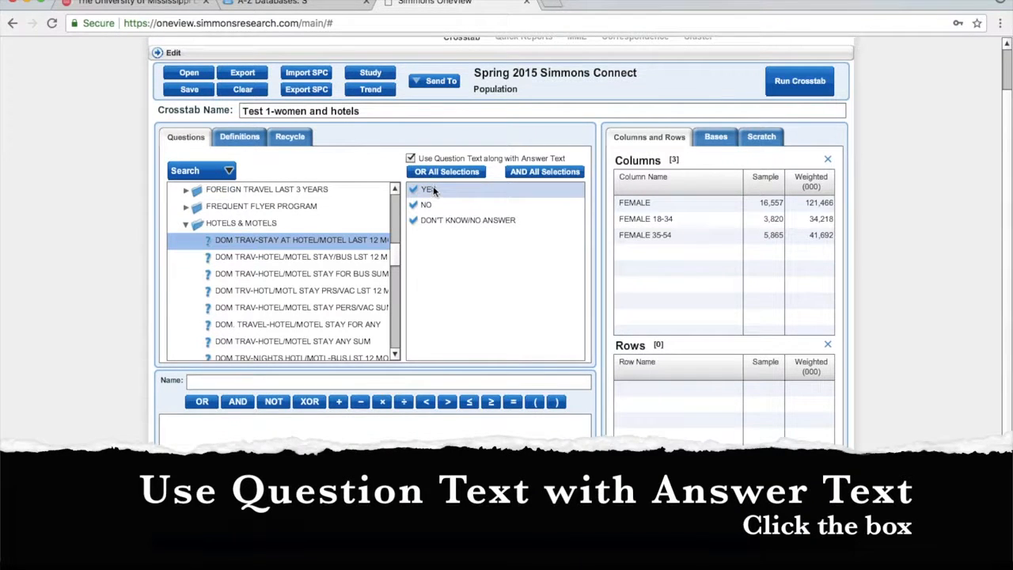
pyautogui.click(433, 190)
pyautogui.moveTo(433, 191); pyautogui.dragTo(673, 399)
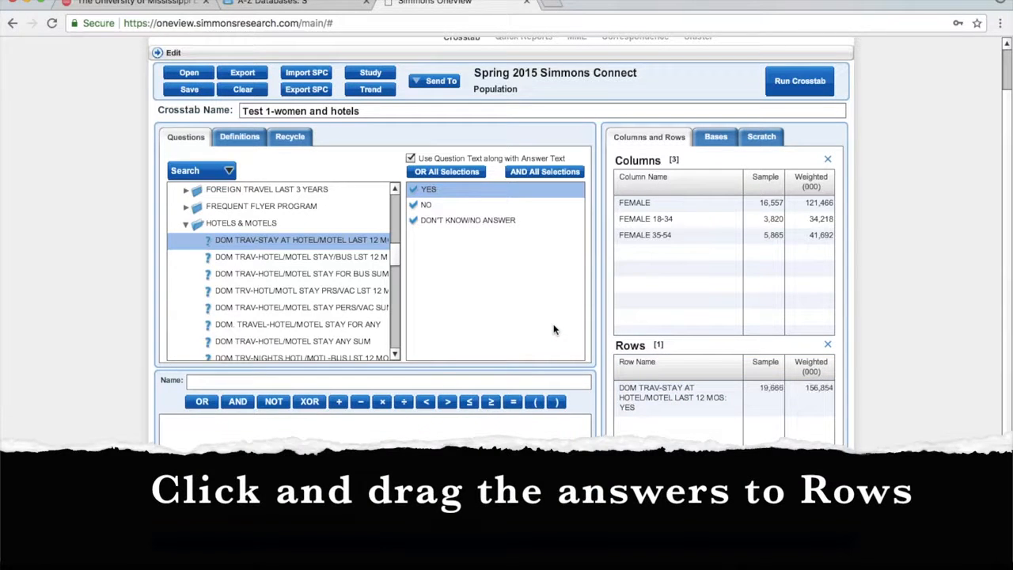
pyautogui.moveTo(430, 208); pyautogui.dragTo(667, 451)
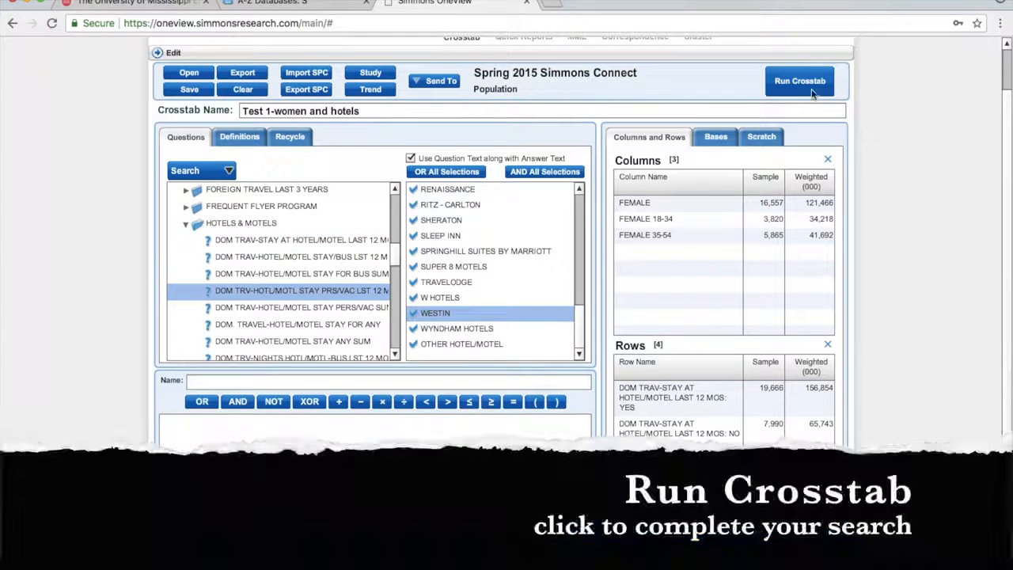
pyautogui.click(805, 84)
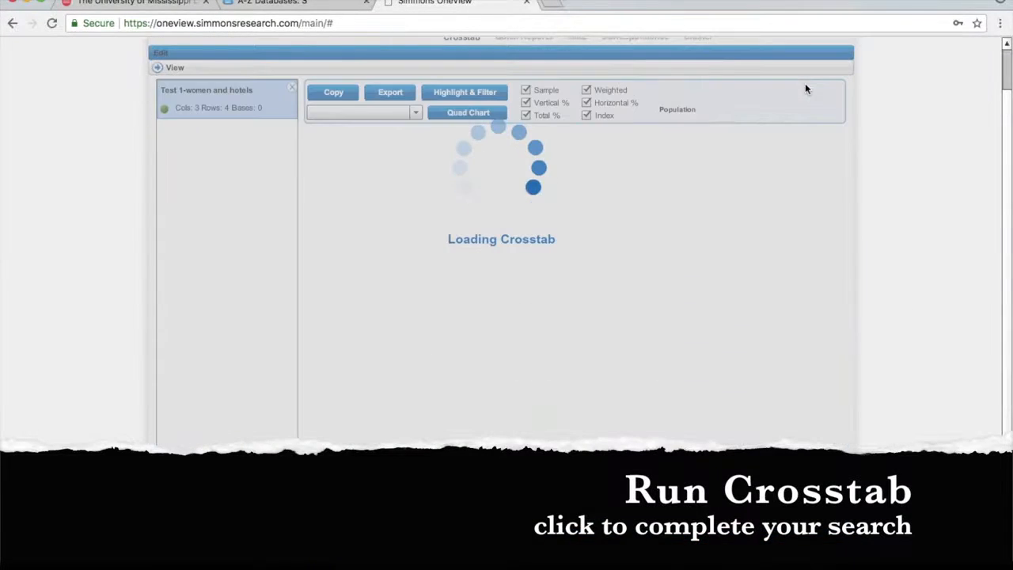
# Review the Test 1-women and hotels results, checking the export formats without exporting
pyautogui.scroll(1, 938, 140)
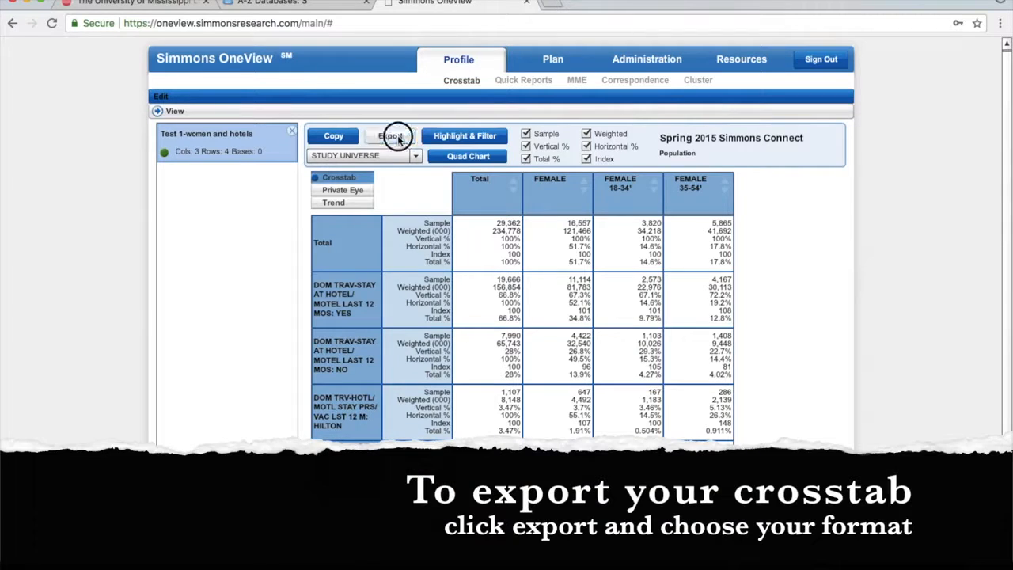
pyautogui.click(394, 136)
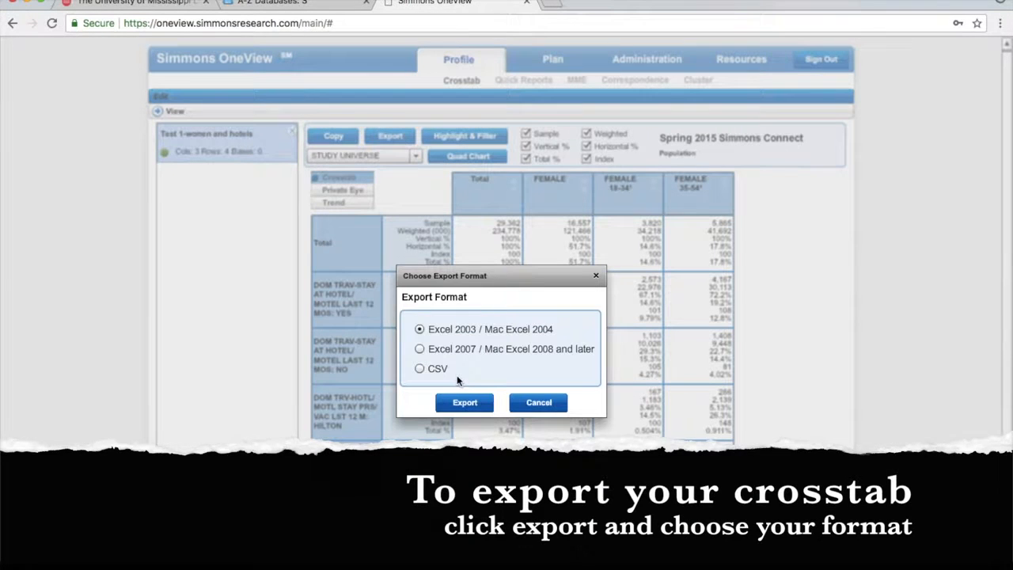
pyautogui.click(544, 403)
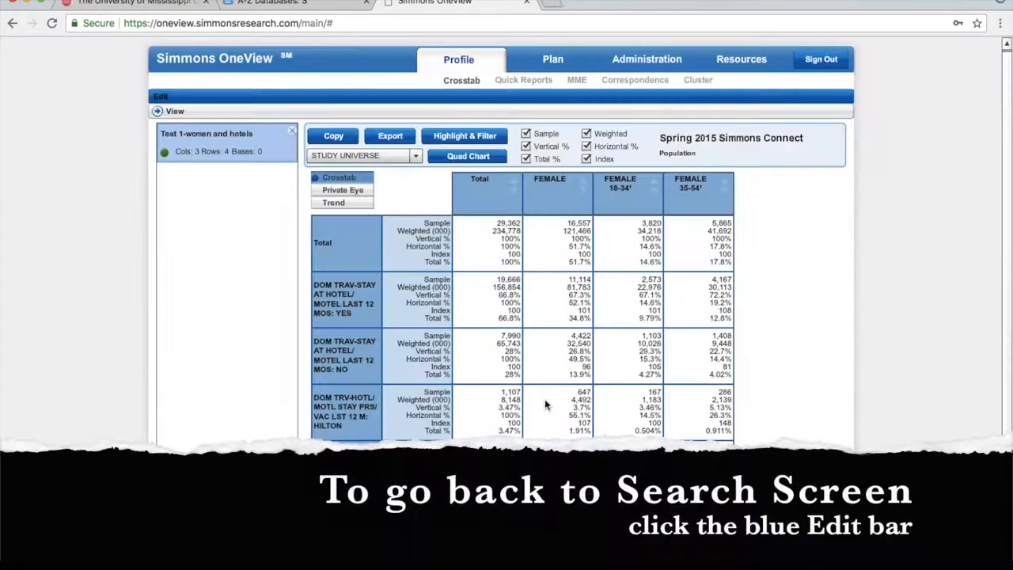
# Back in the crosstab editor, delete the hotel-stay rows and select 'hotels' in the crosstab name
pyautogui.click(249, 104)
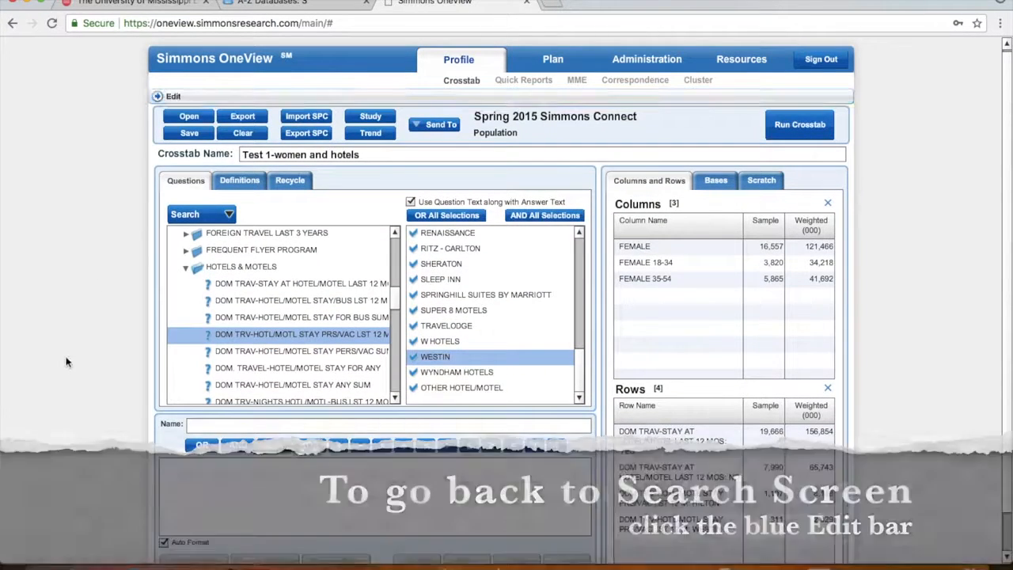
pyautogui.scroll(-1, 680, 408)
pyautogui.keyDown('shift'); pyautogui.click(680, 431); pyautogui.keyUp('shift')
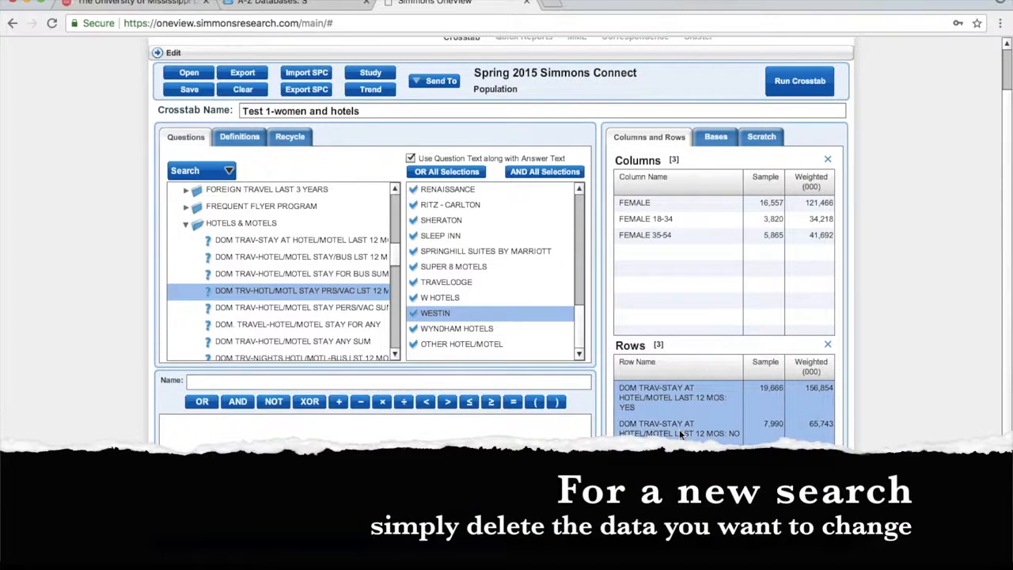
pyautogui.rightClick(680, 431)
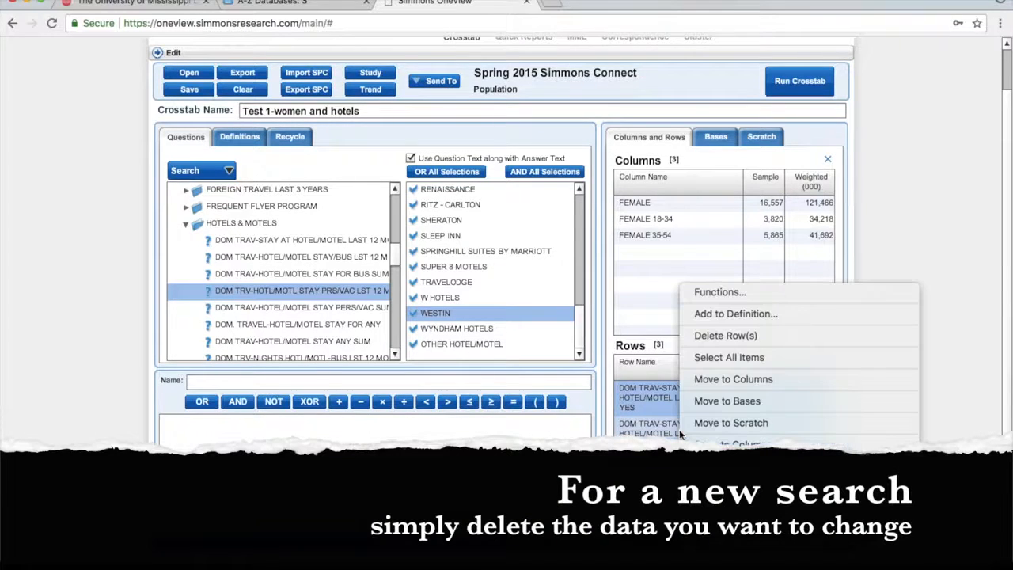
pyautogui.click(716, 336)
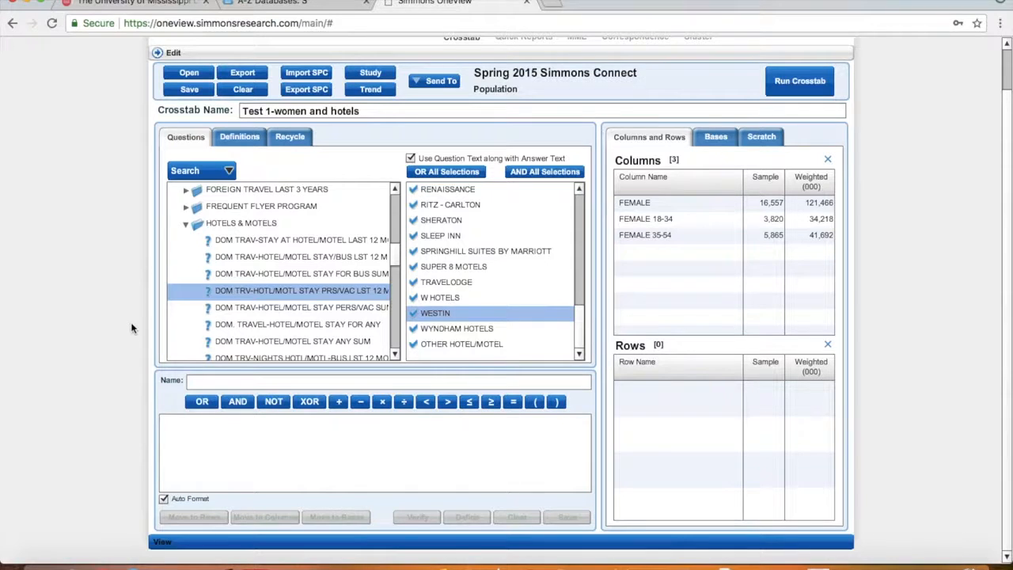
pyautogui.moveTo(330, 111); pyautogui.dragTo(357, 111)
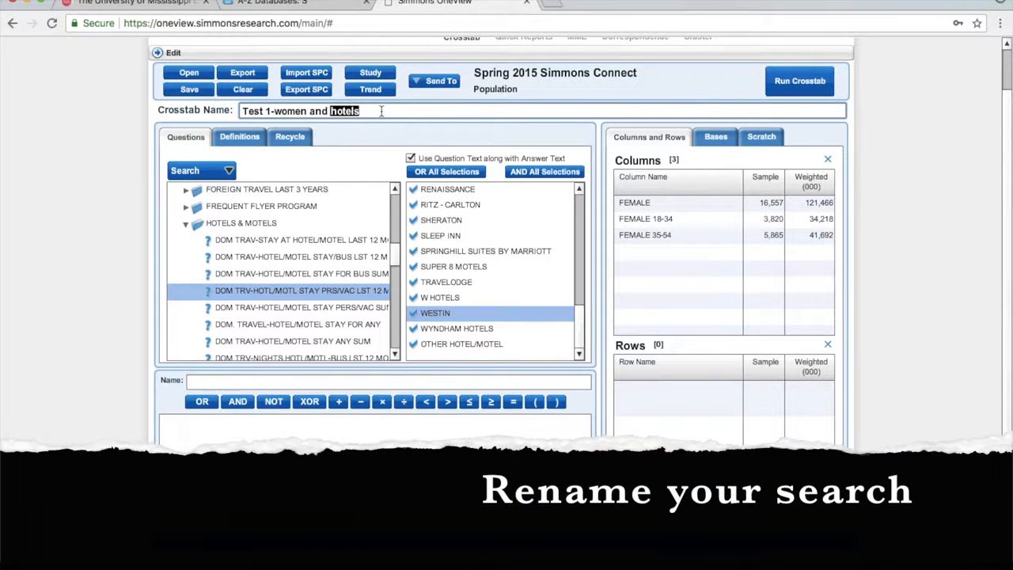
# Retitle the crosstab 'Test 1-women and cruise', add cruise TAKEN LST 3 YRS? YES/NO rows, and run it
pyautogui.write('cruis')
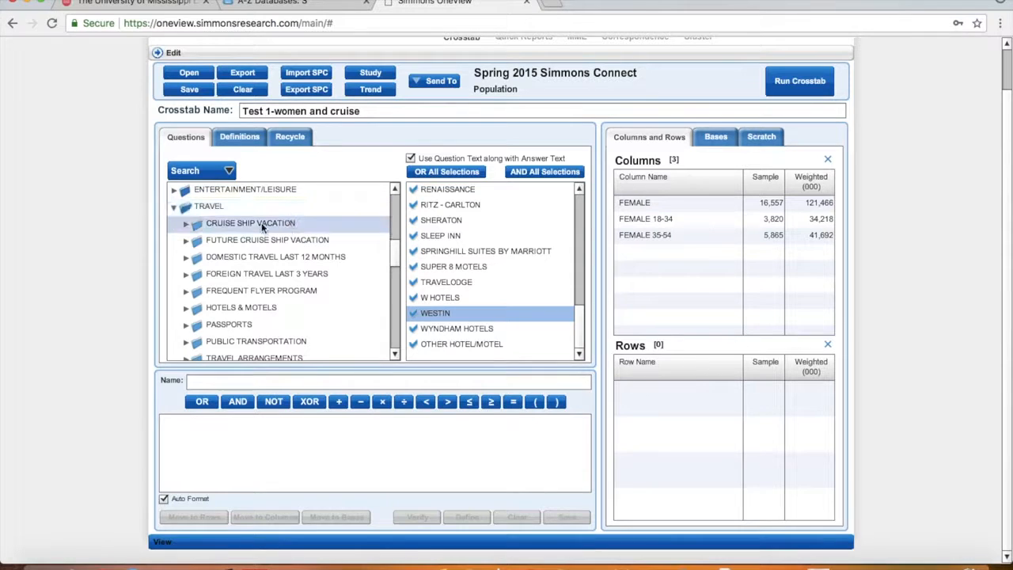
pyautogui.click(186, 225)
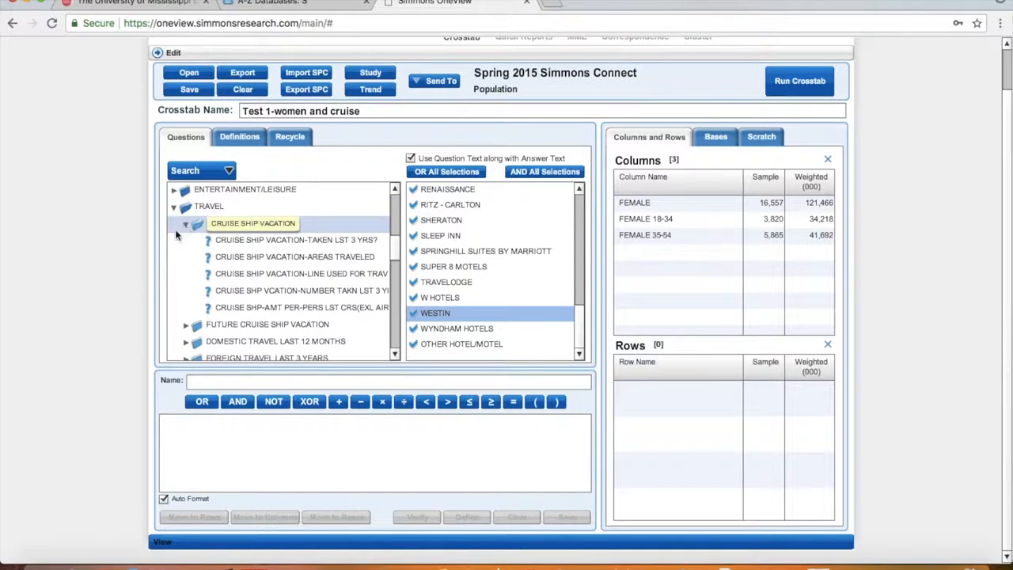
pyautogui.click(230, 247)
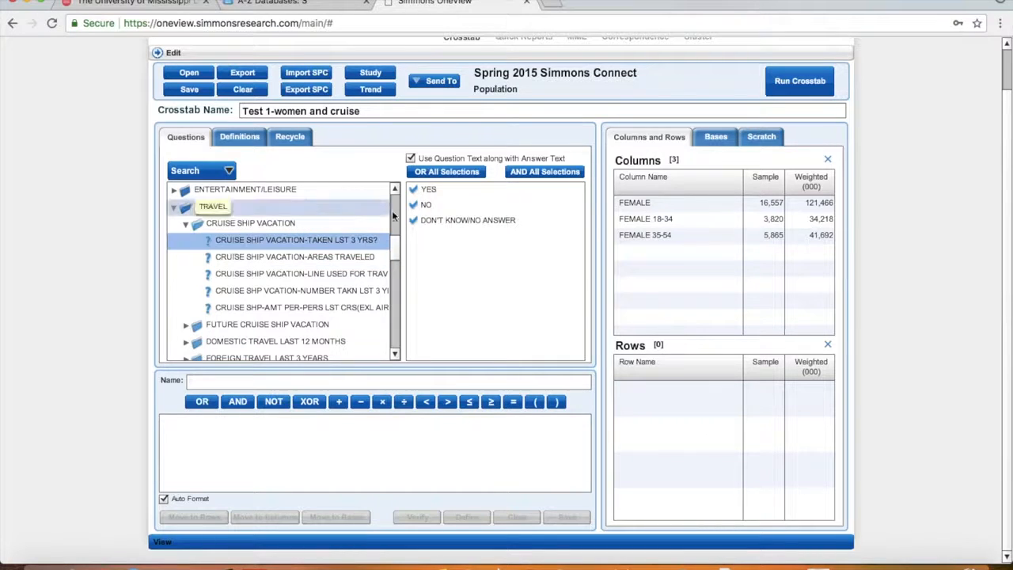
pyautogui.click(430, 191)
pyautogui.moveTo(430, 191); pyautogui.dragTo(654, 394)
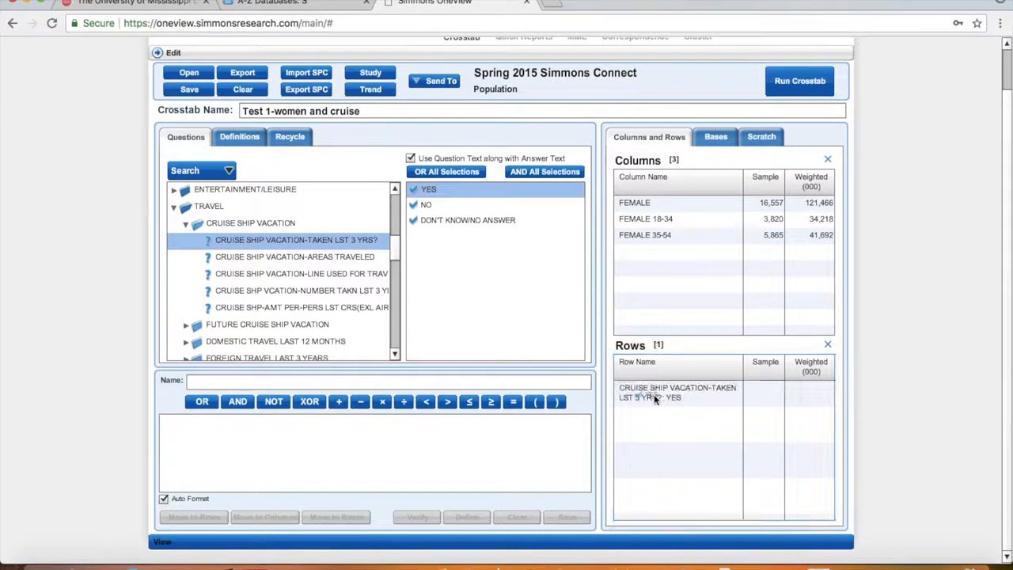
pyautogui.moveTo(445, 205); pyautogui.dragTo(693, 450)
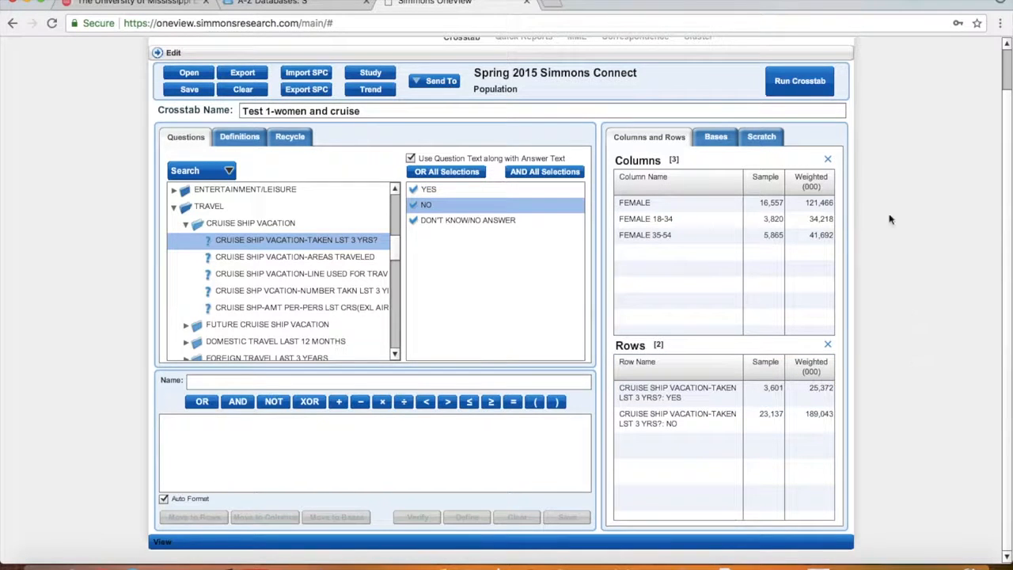
pyautogui.click(799, 80)
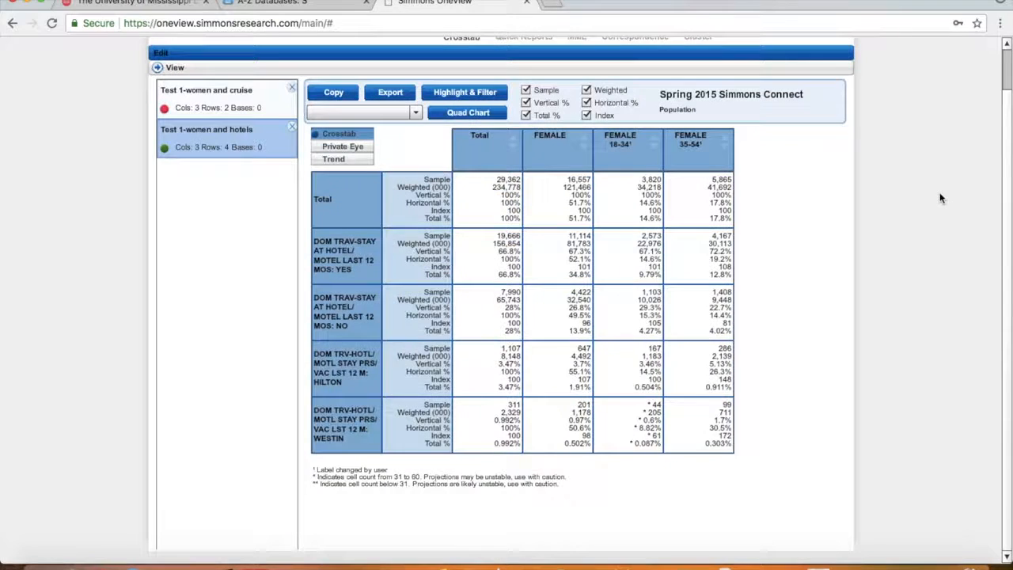
# View the women-and-cruise results, return to the women-and-hotels table, then sign out of OneView
pyautogui.click(218, 92)
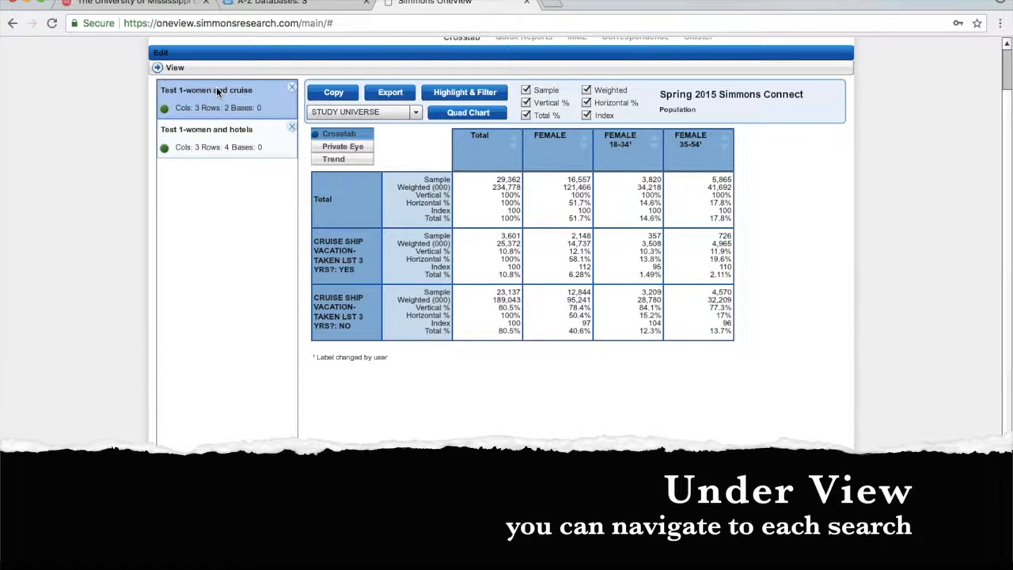
pyautogui.click(217, 137)
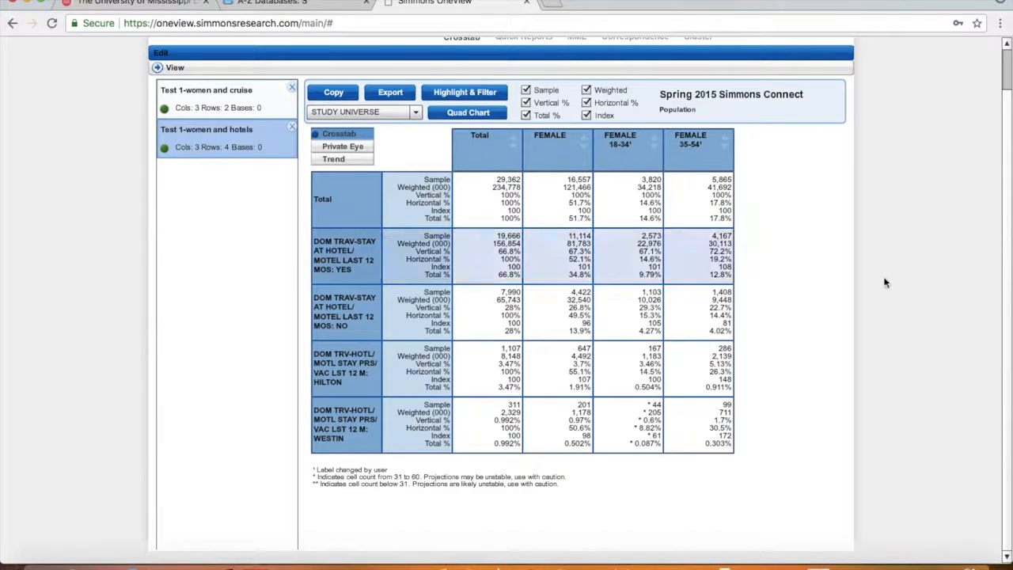
pyautogui.scroll(2, 1005, 229)
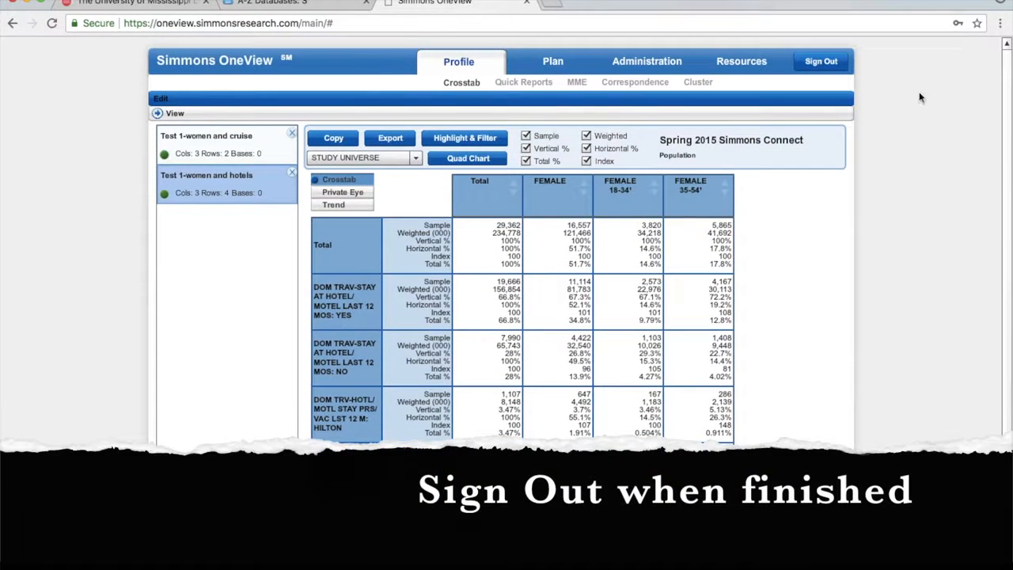
pyautogui.click(823, 63)
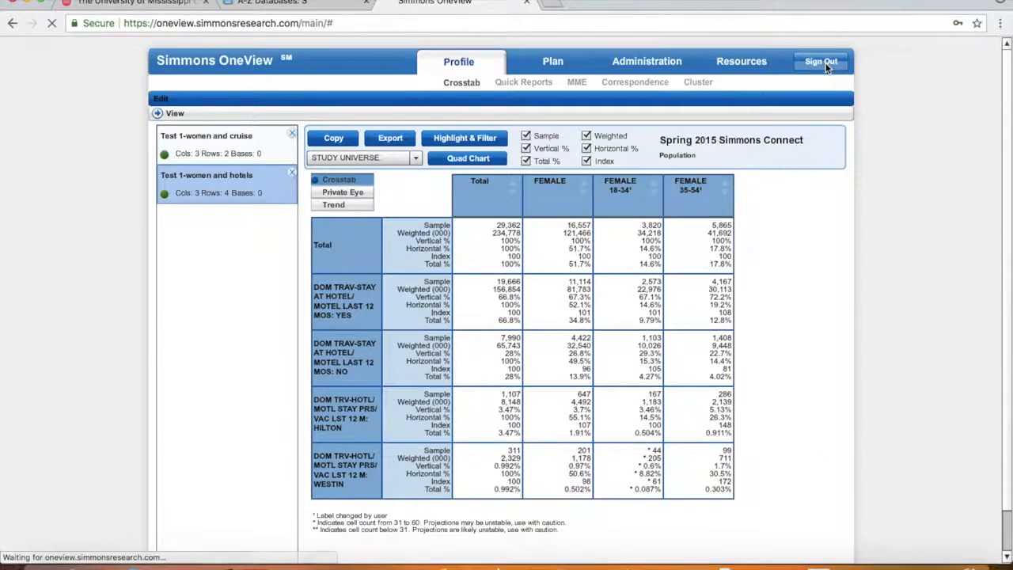